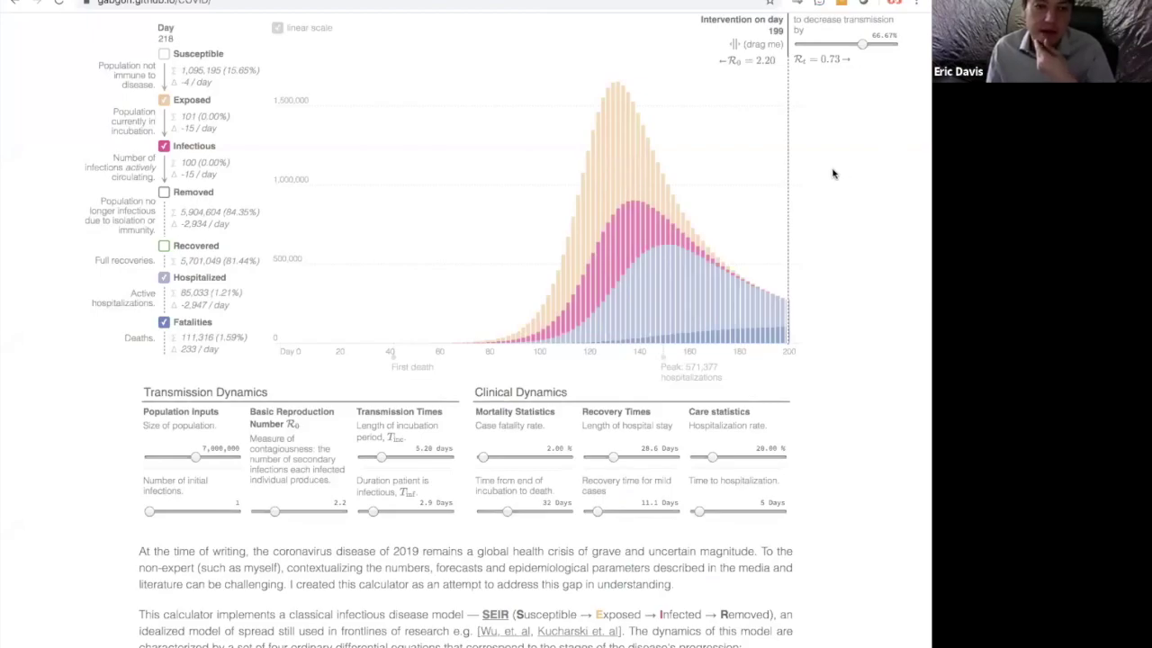
- Scroll up to the Epidemic Calculator's SEIR outbreak chart for a population of 7,000,000
scroll(835, 173, up, 2)
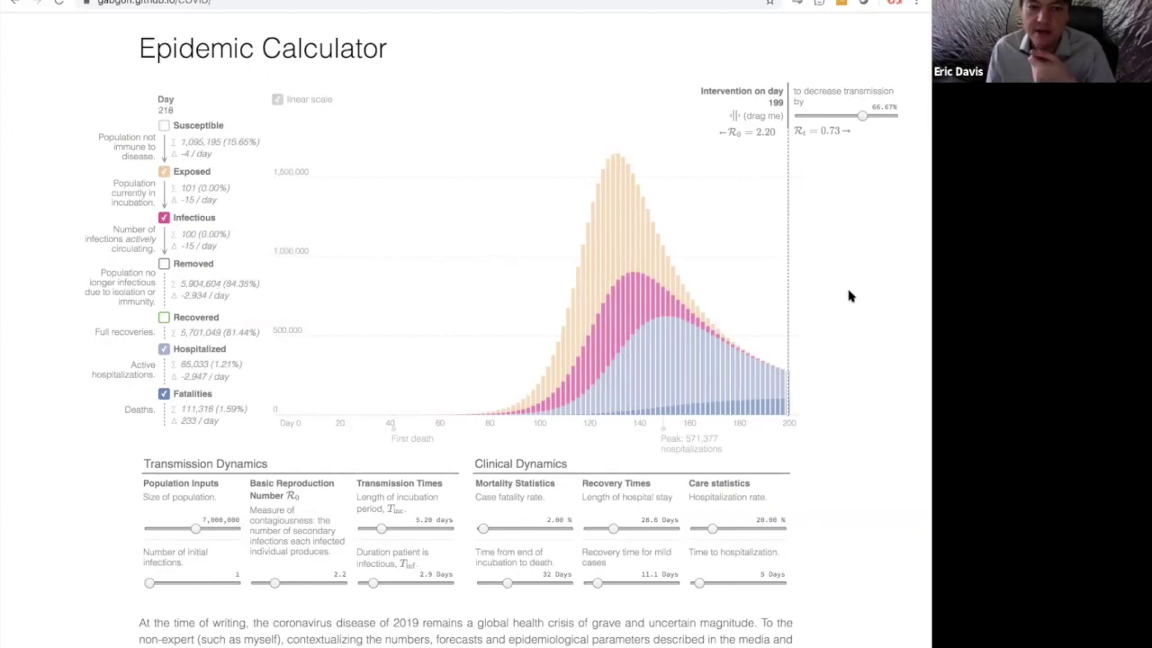
- Review the four SEIR equations, then return to the differential equations page's equation text
scroll(848, 296, down, 3)
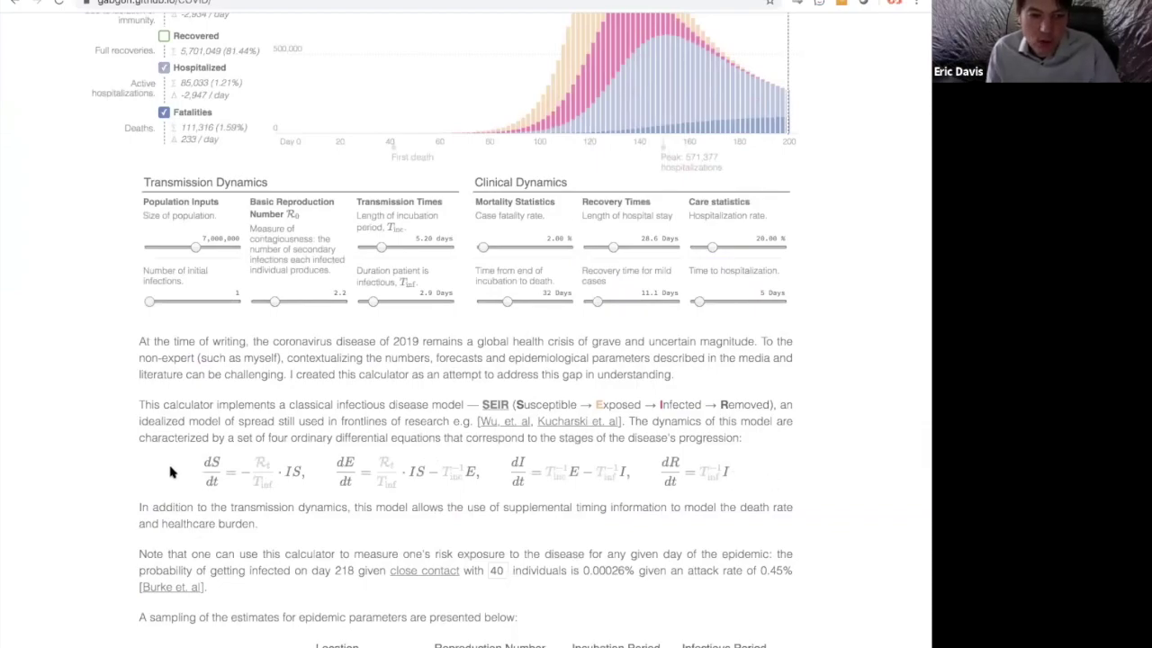
scroll(171, 471, up, 2)
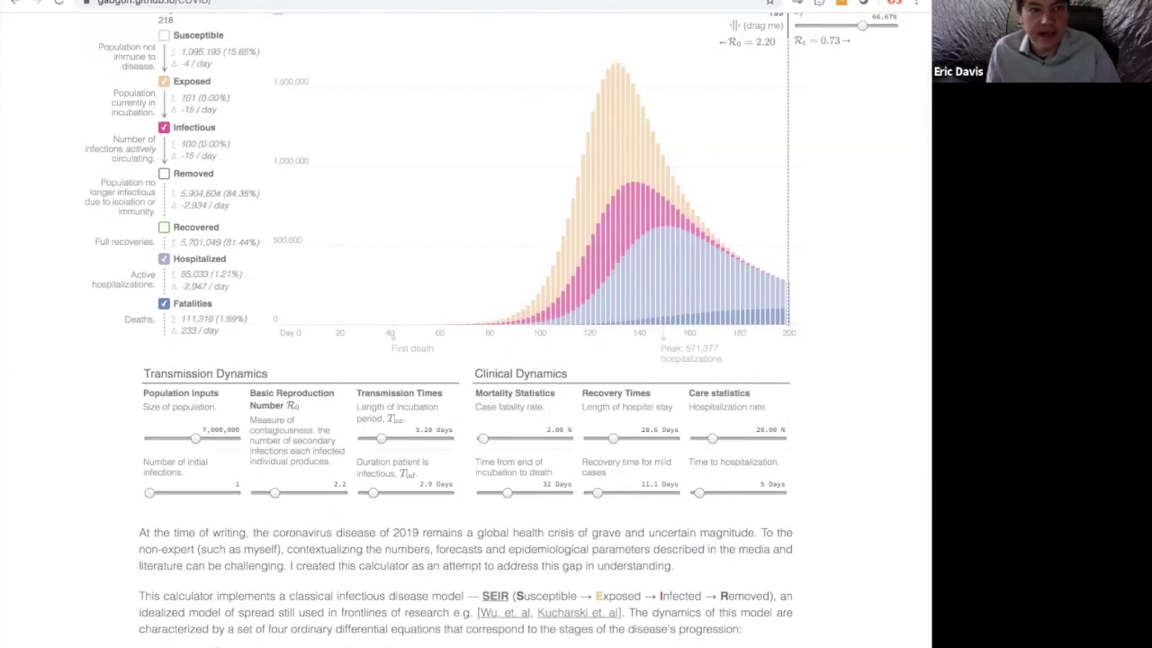
key(ctrl+Tab)
click(309, 263)
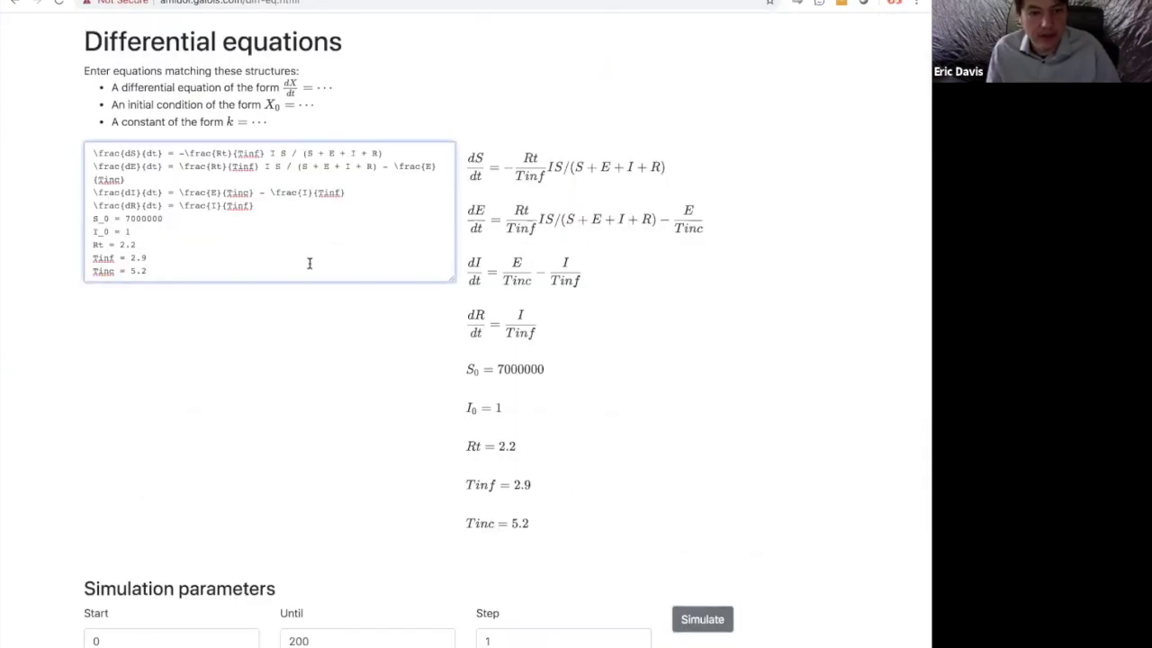
- Replace the equations with the simplified SEIR model (S_0 7000000, I_0 1, Rt 2.2, Tinf 2.9, Tinc 5.2)
key(ctrl+a)
key(BackSpace)
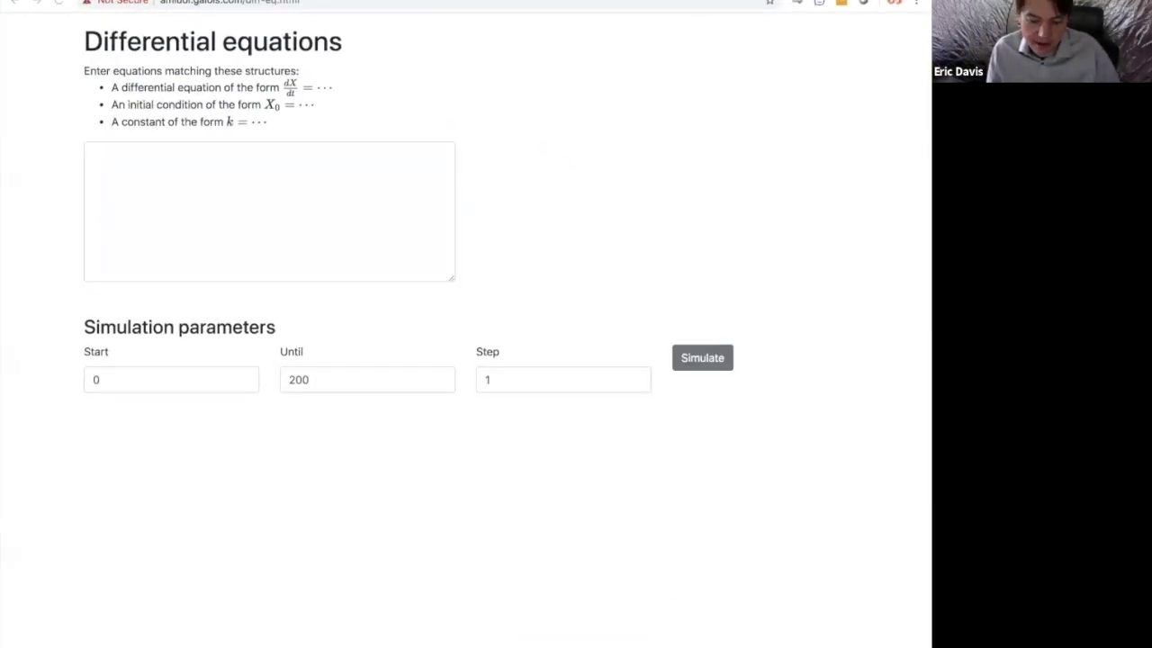
click(576, 240)
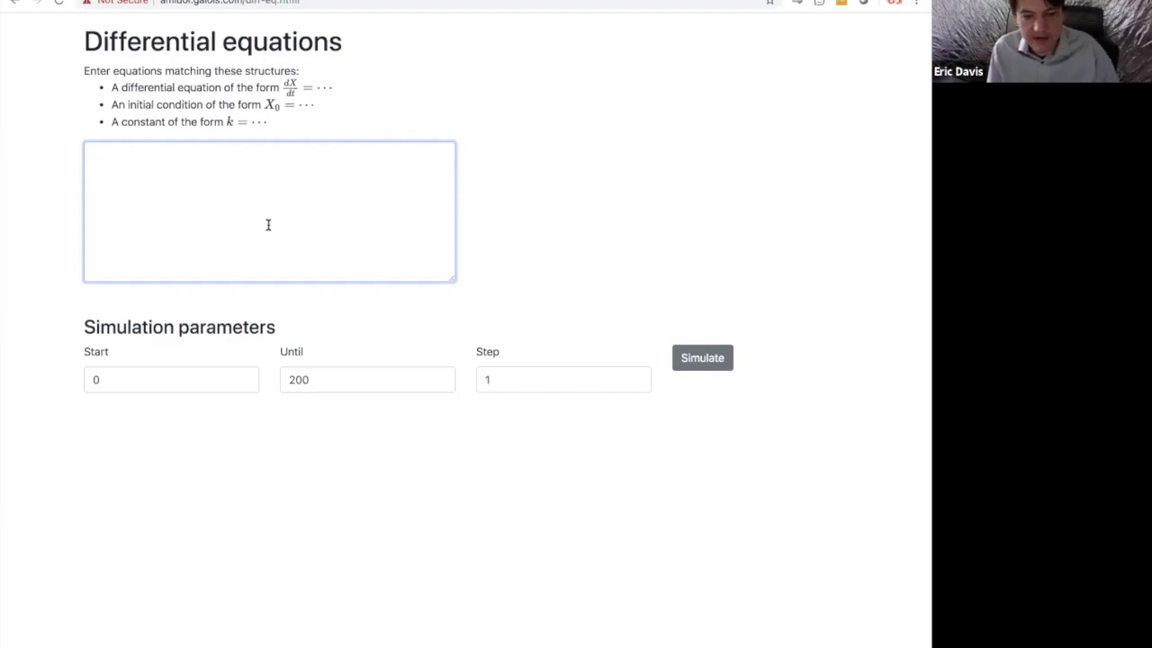
text(\frac{dS}{dt} = -\frac{Rt}{Tinf} I S \frac{dE}{dt} = \frac{Rt}{Tinf} I S - \frac{E}{Tinc} \frac{dI}{dt} = \frac{E}{Tinc} - \frac{I}{Tinf} \frac{dR}{dt} = \frac{I}{Tinf} S_0 = 7000000 I_0 = 1 Rt = 2.2 Tinf = 2.9 Tinc = 5.2)
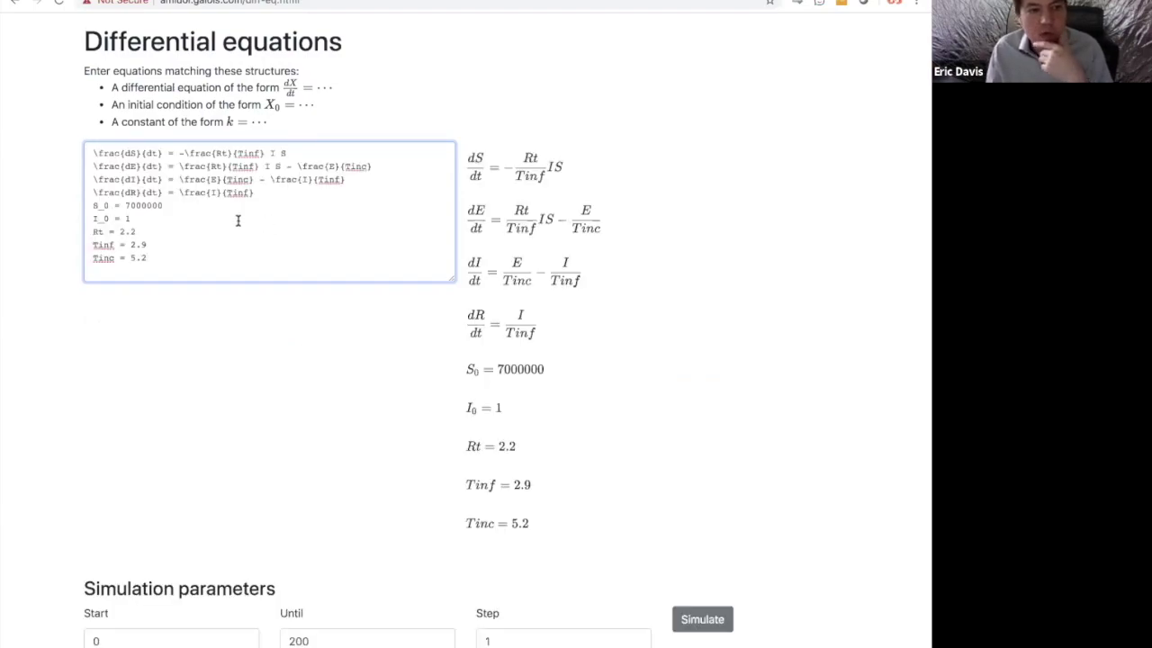
- Select the nine equation lines and simulate them, with R leveling near 7M
drag(167, 257, 71, 151)
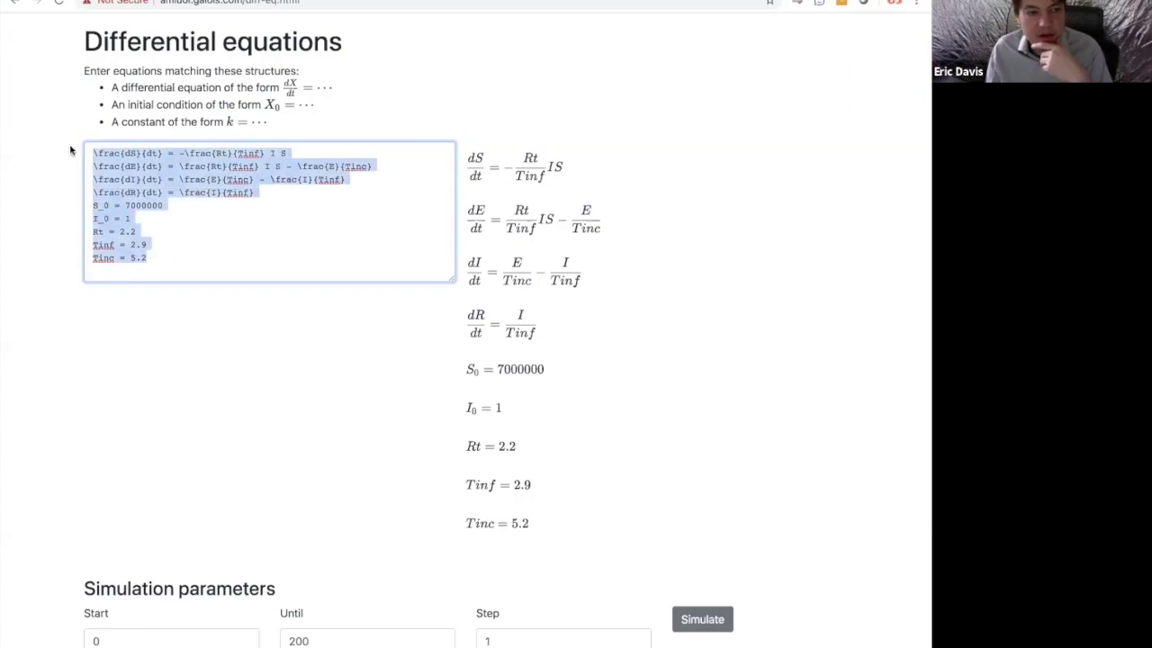
click(70, 197)
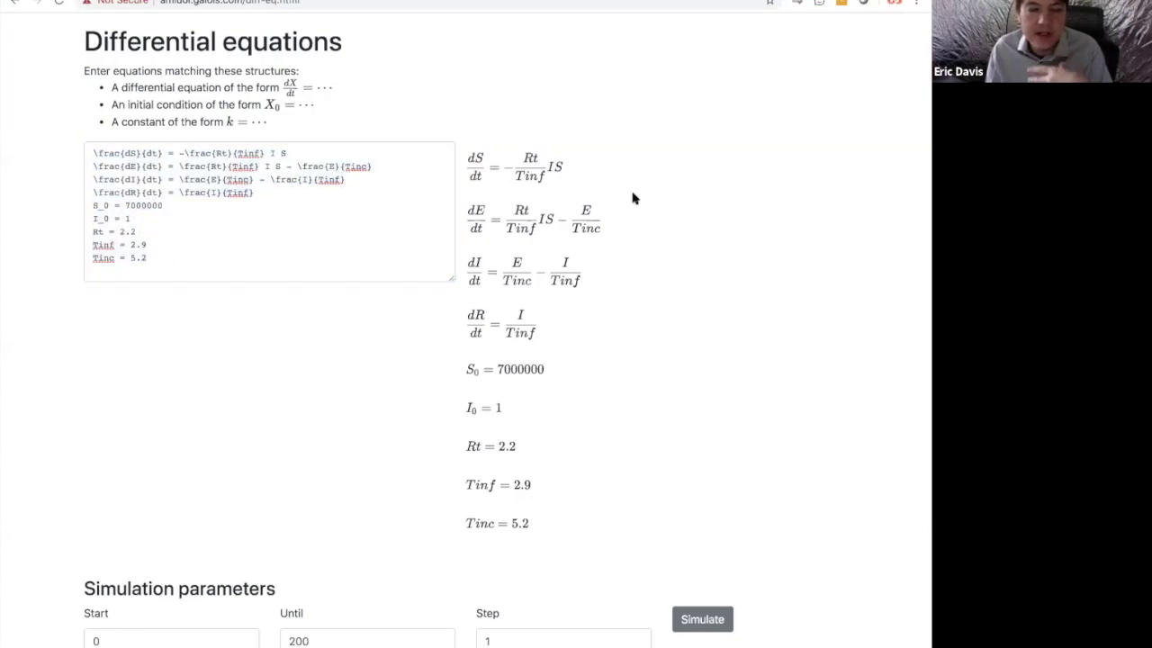
click(151, 202)
click(162, 258)
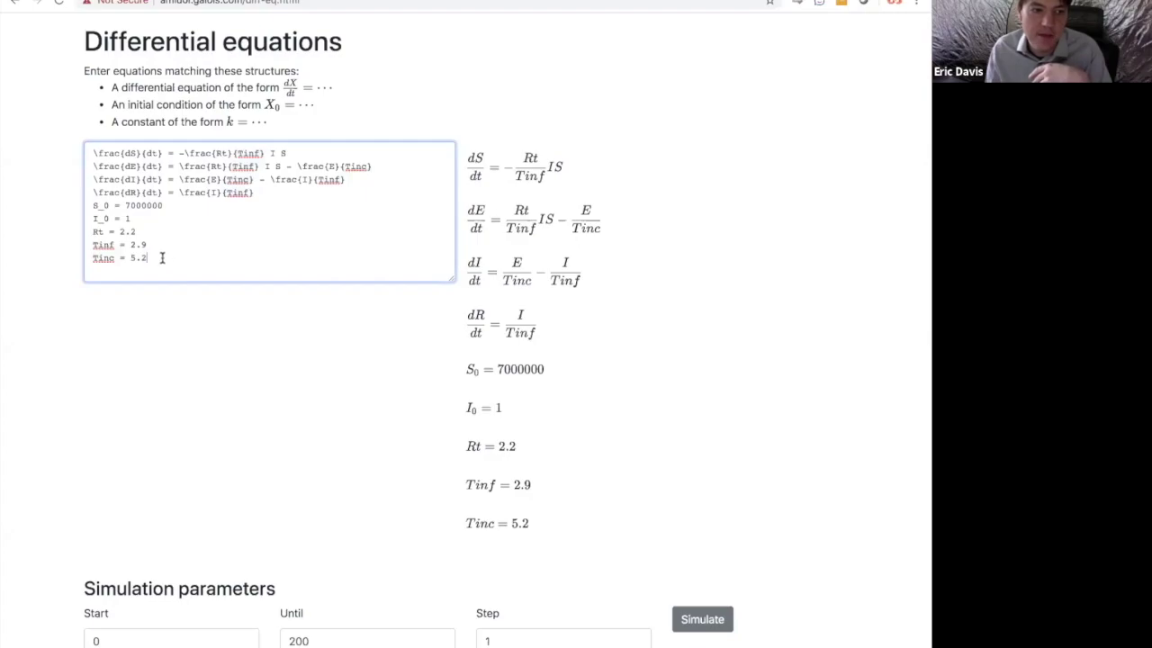
drag(162, 258, 82, 149)
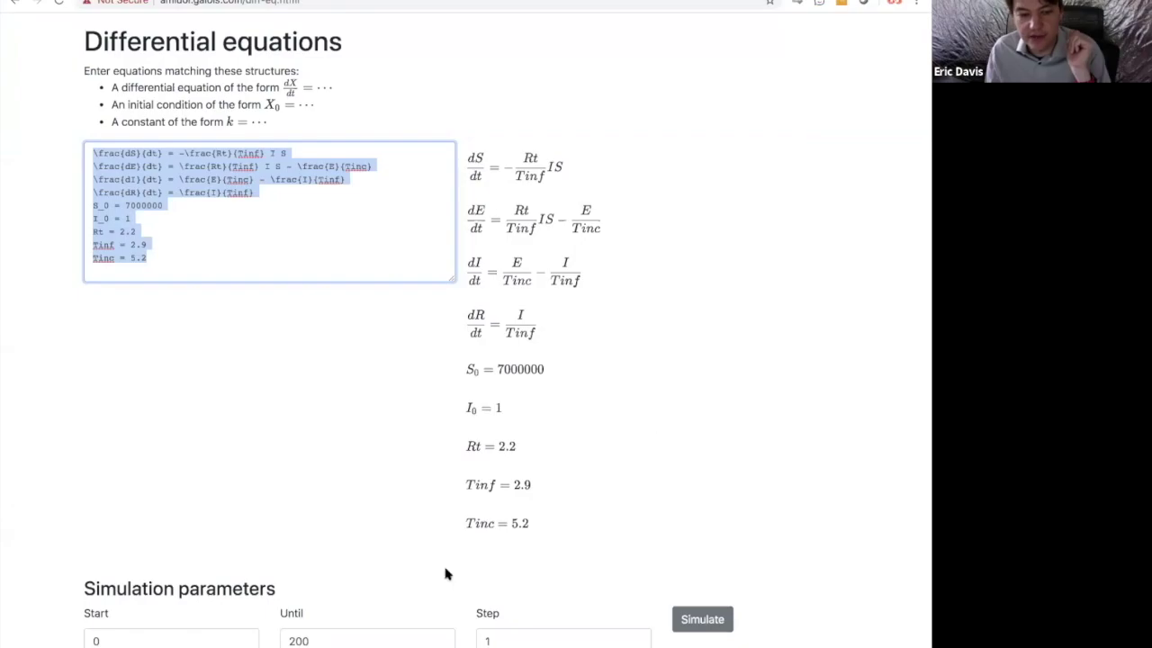
click(704, 620)
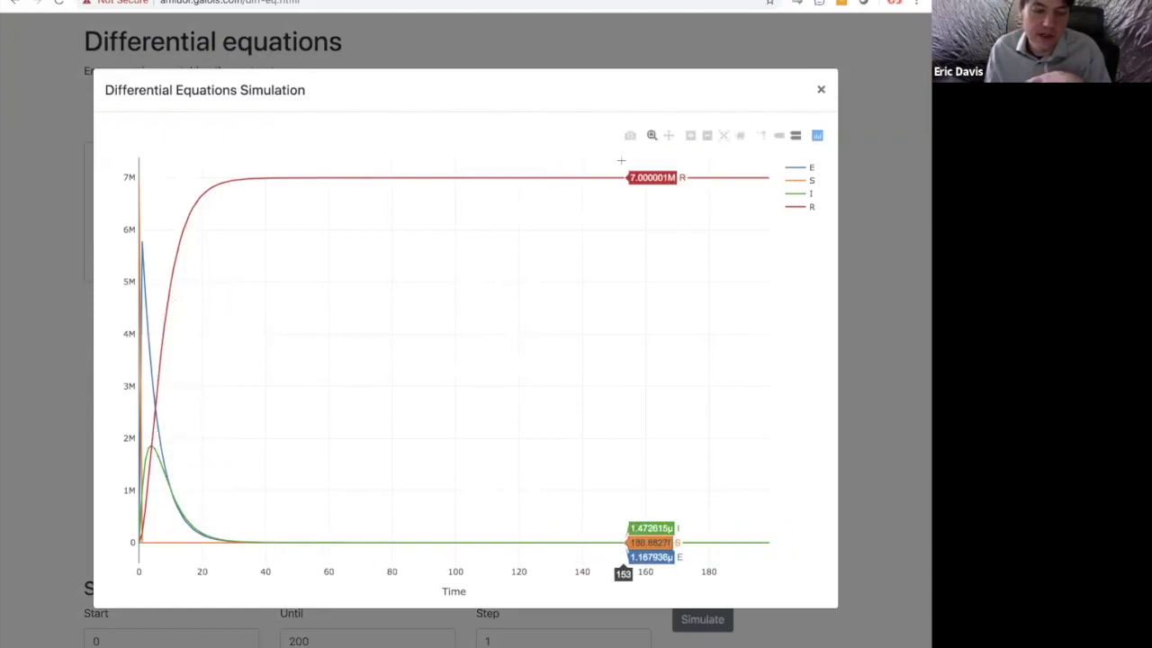
click(821, 92)
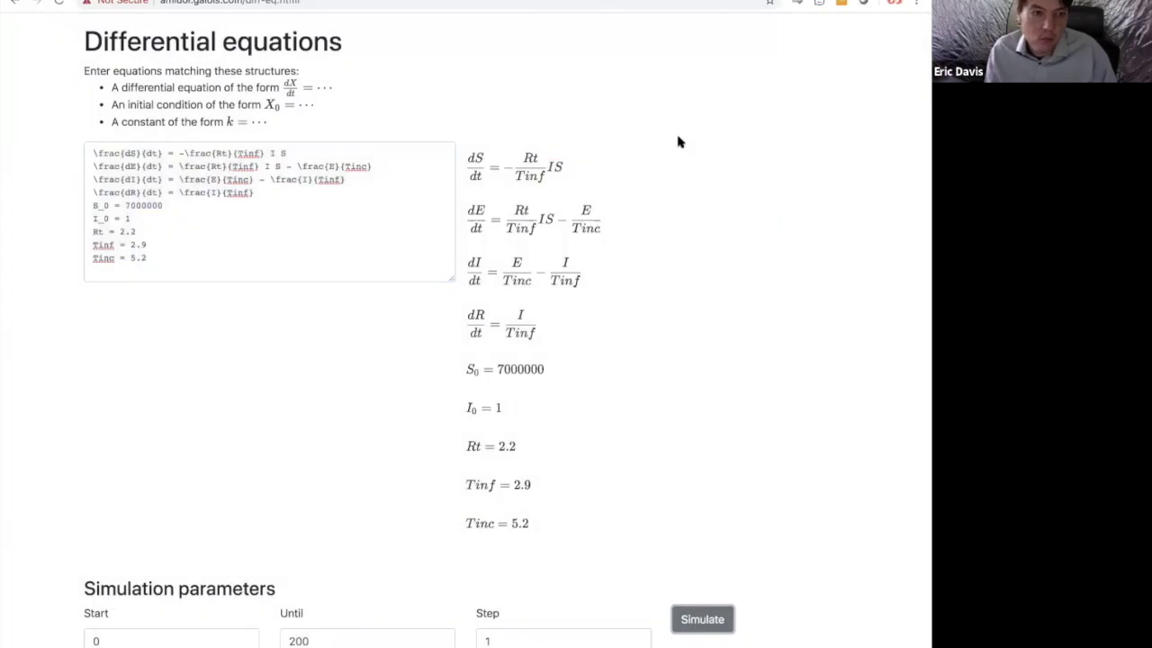
click(313, 157)
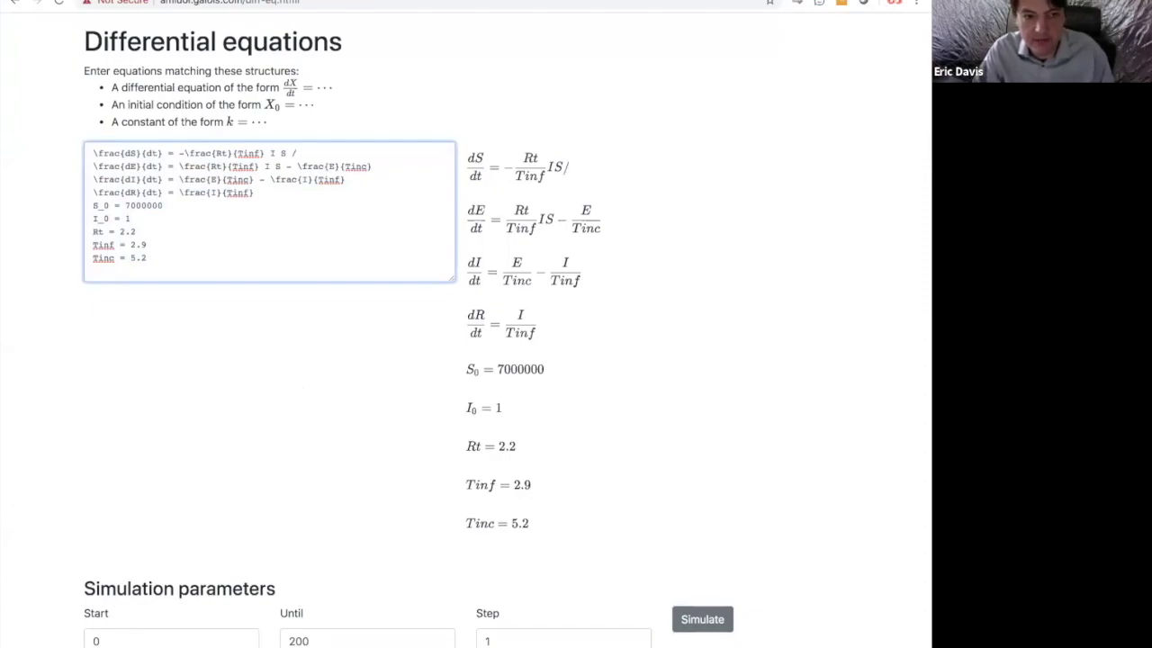
- Append / (S + I + E + R) to the infection term I S in dS/dt
text(/ ()
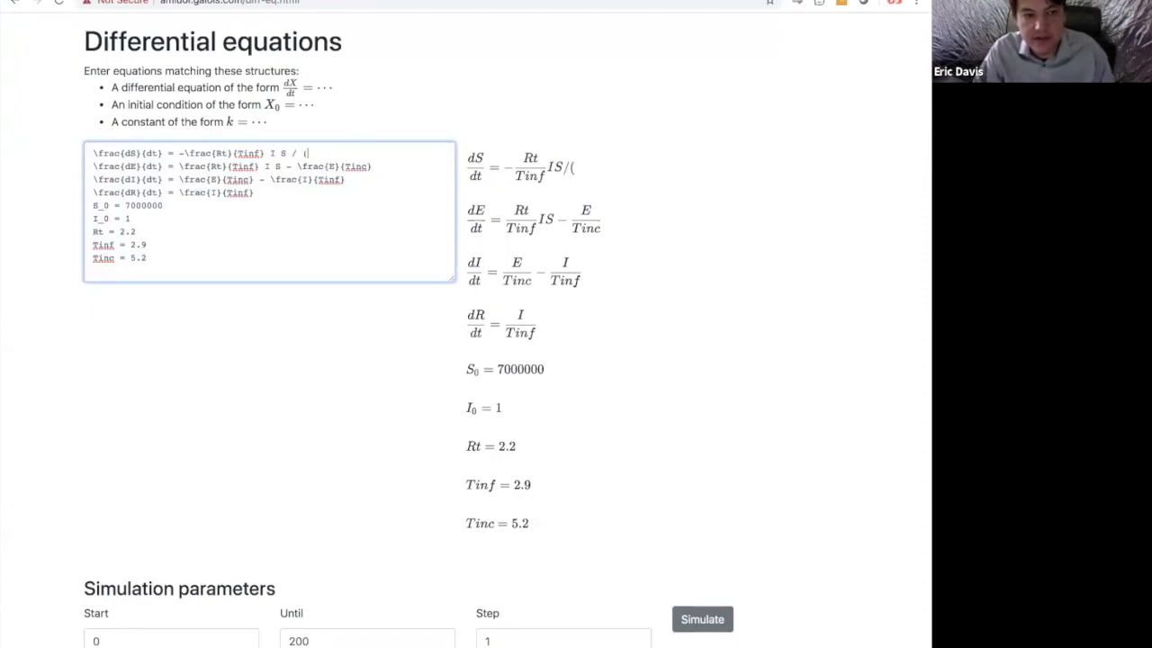
text(S + I + E + R))
key(shift+Left)
key(shift+Left)
key(shift+Left)
key(shift+Left)
key(shift+Left)
key(shift+Left)
key(shift+Left)
key(shift+Left)
key(shift+Left)
key(shift+Left)
key(shift+Left)
key(shift+Left)
key(shift+Left)
key(shift+Left)
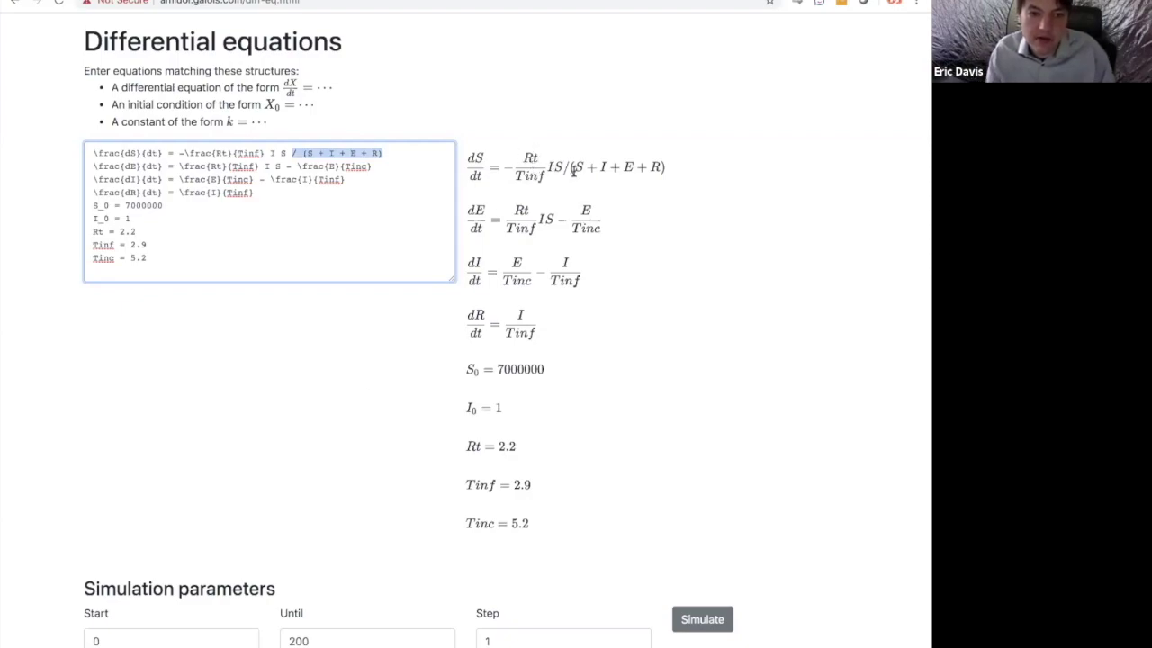
click(601, 167)
drag(602, 168, 696, 165)
click(696, 164)
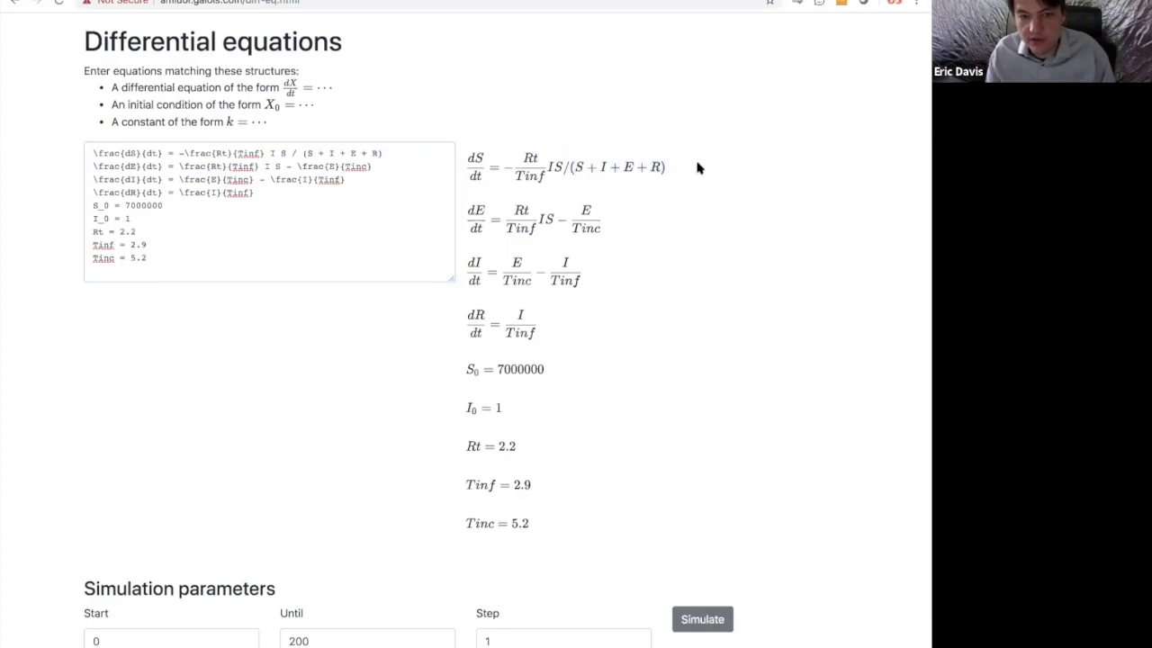
- Add the same denominator to dE/dt and rerun the simulation, with S falling to about 1.1M
click(281, 168)
text(/ (S + I + E + R))
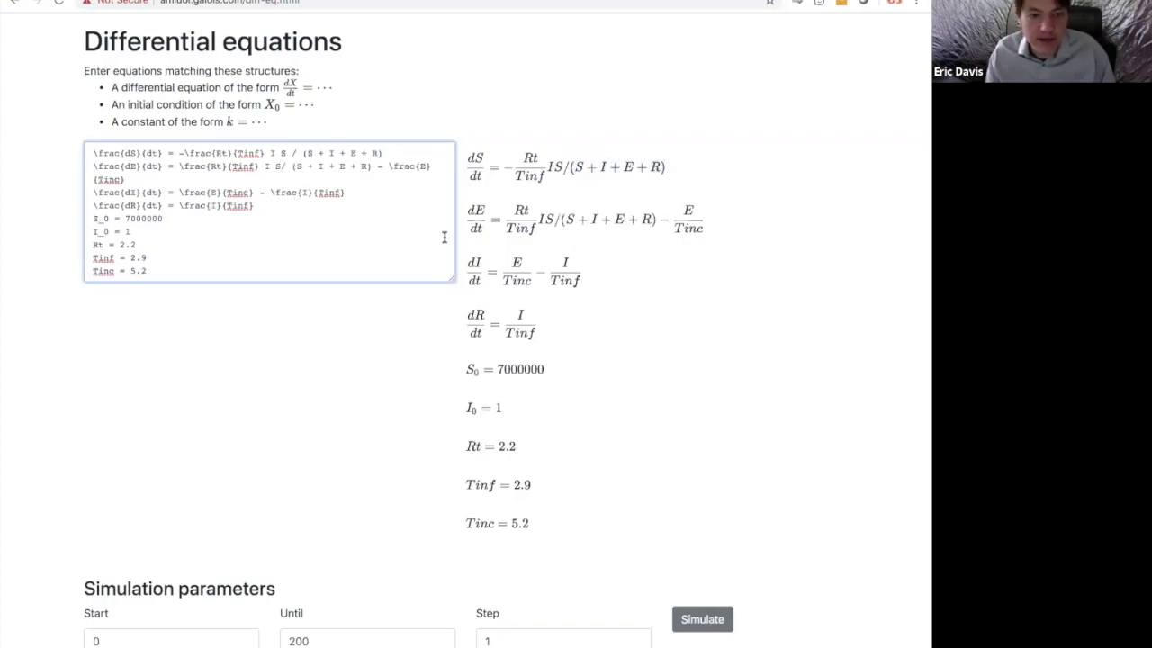
click(709, 625)
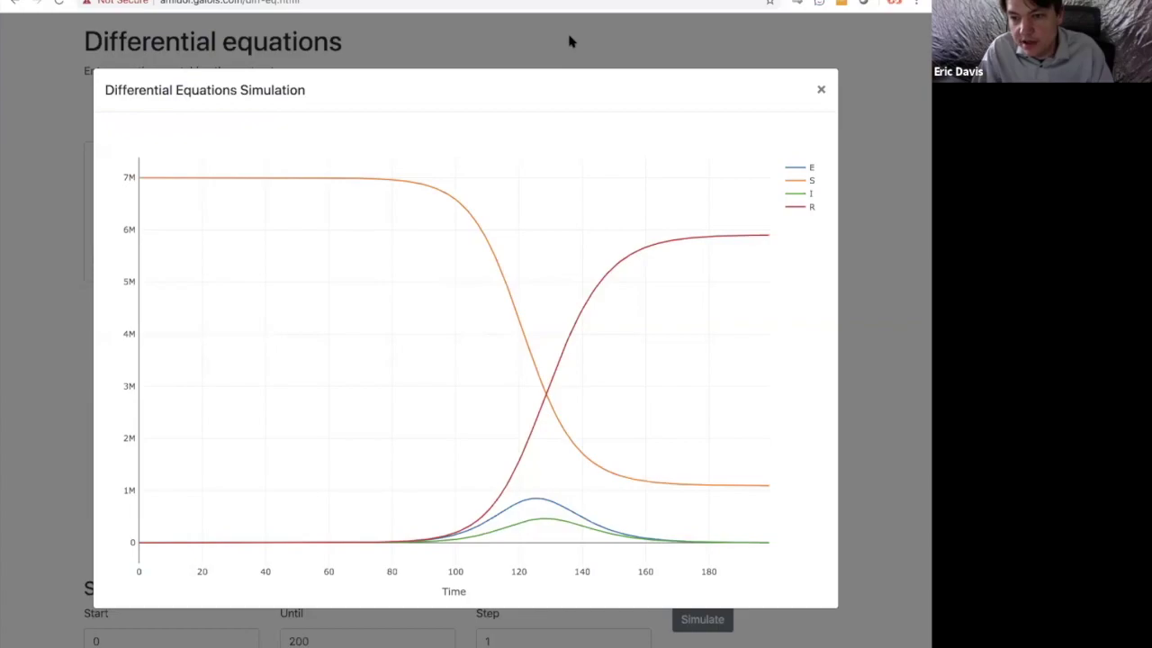
- Close the simulation results and highlight the initial conditions and constants
click(820, 90)
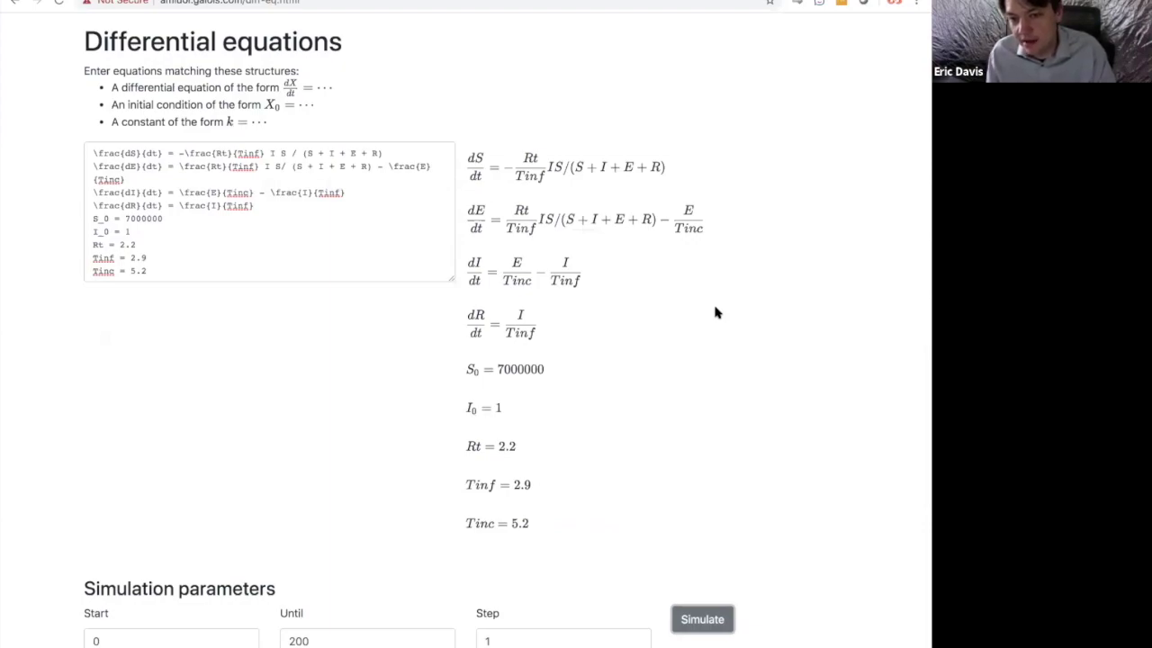
drag(122, 219, 165, 280)
- Clear the selection in the equation text
click(164, 272)
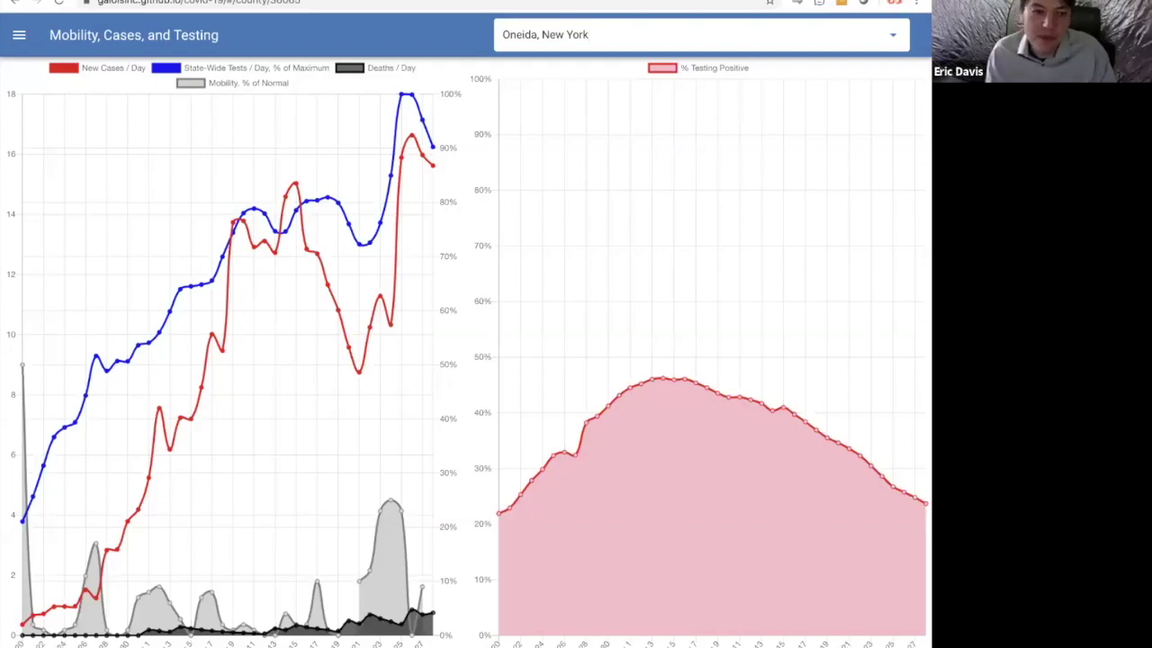
click(810, 352)
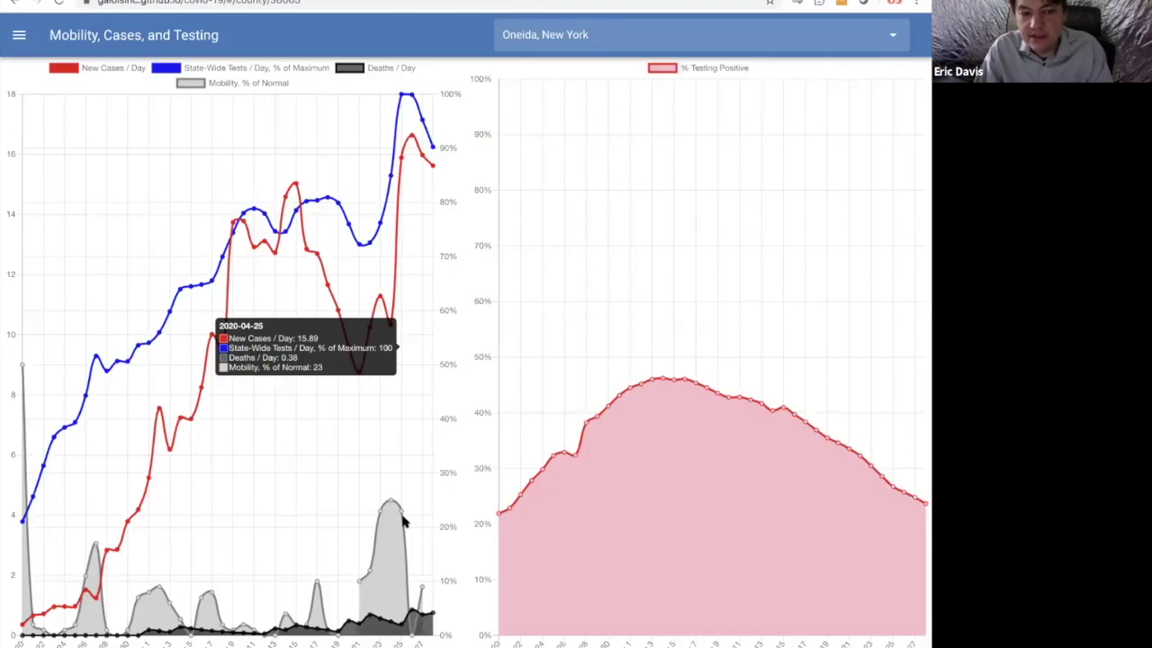
click(606, 36)
- Search 'Mult' and choose Multnomah, Oregon as the dashboard county, then reopen the county list
text(Mult)
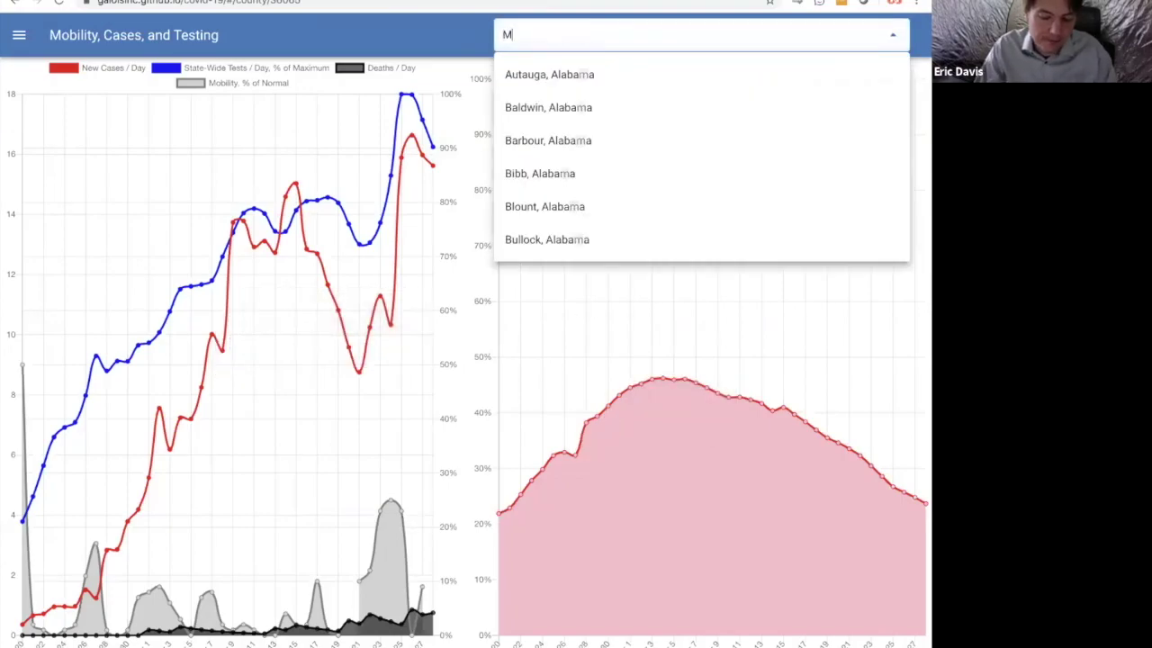
click(637, 79)
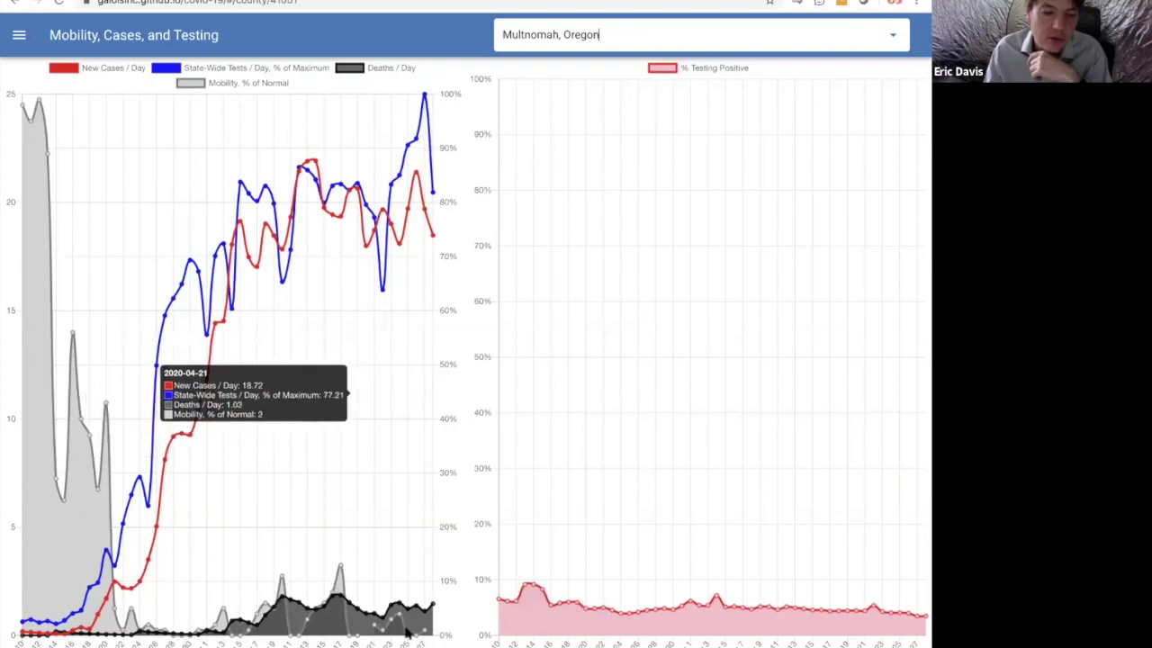
click(599, 34)
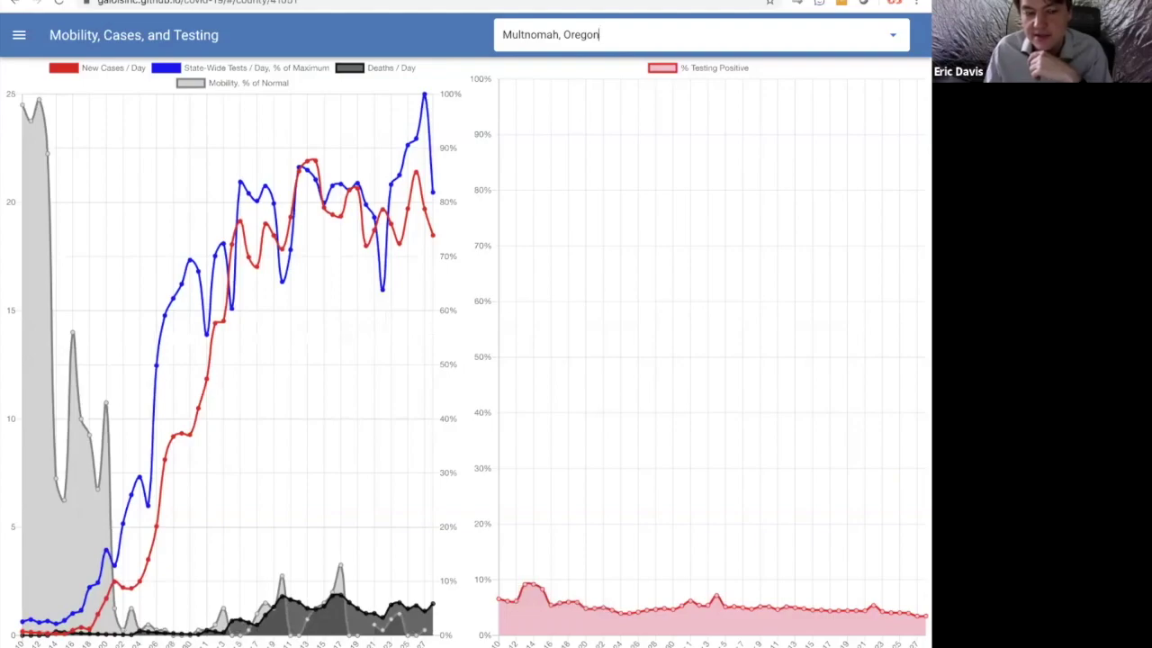
click(618, 33)
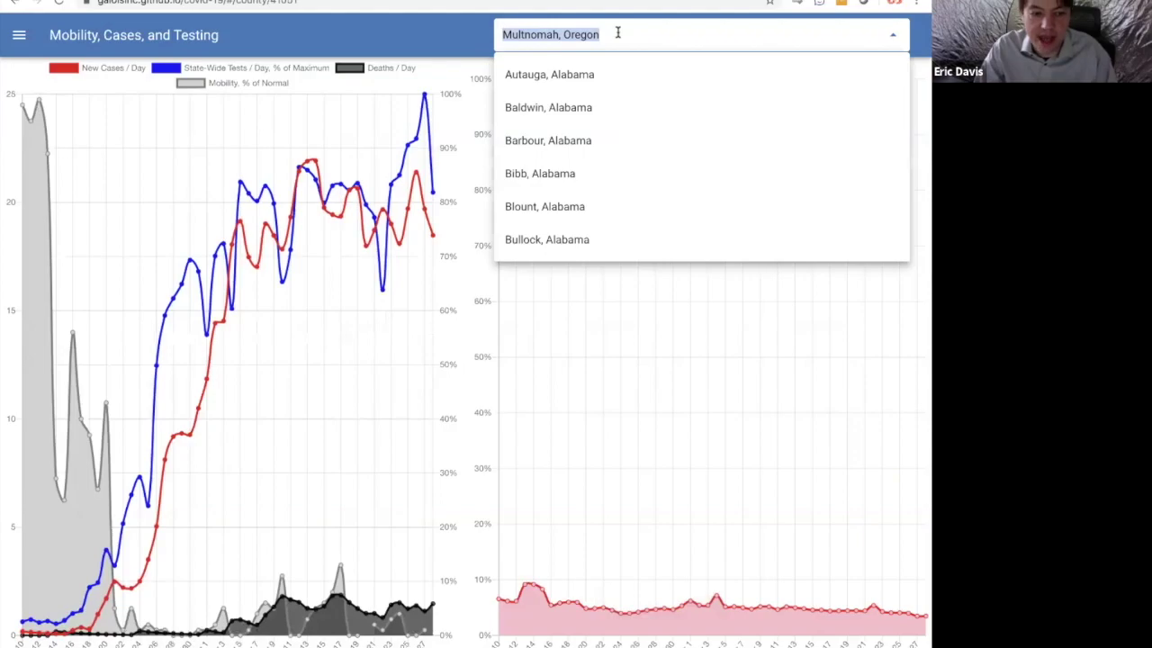
- Search 'Polk' and choose Polk, Iowa as the dashboard county, then reopen the county list
text(Polk)
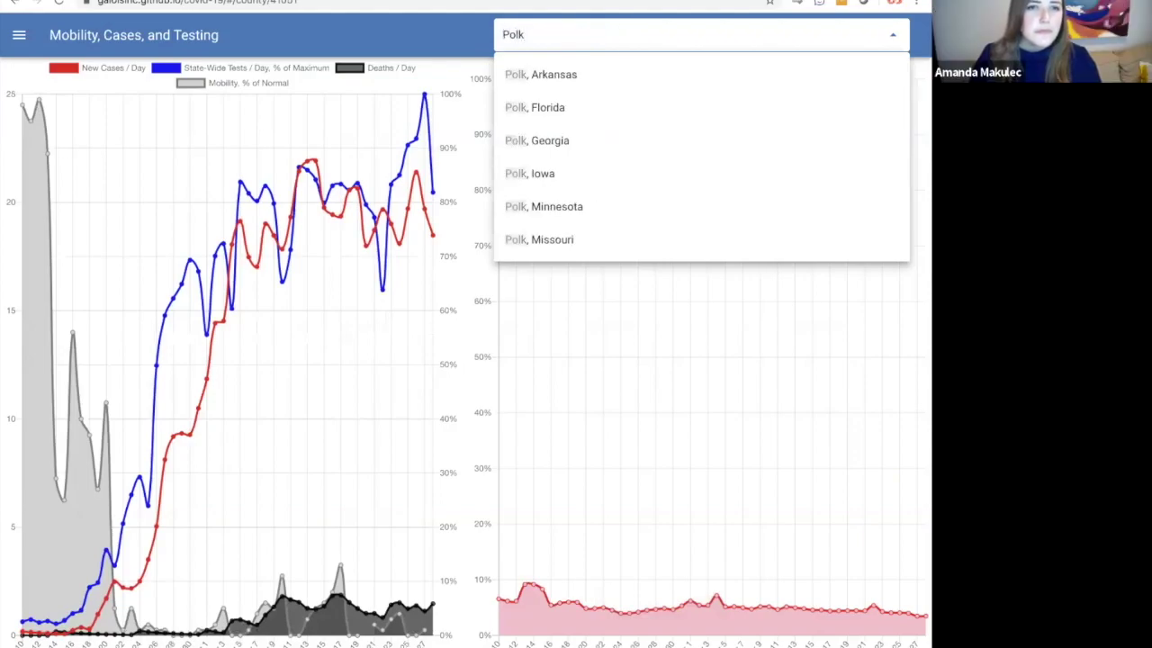
click(606, 174)
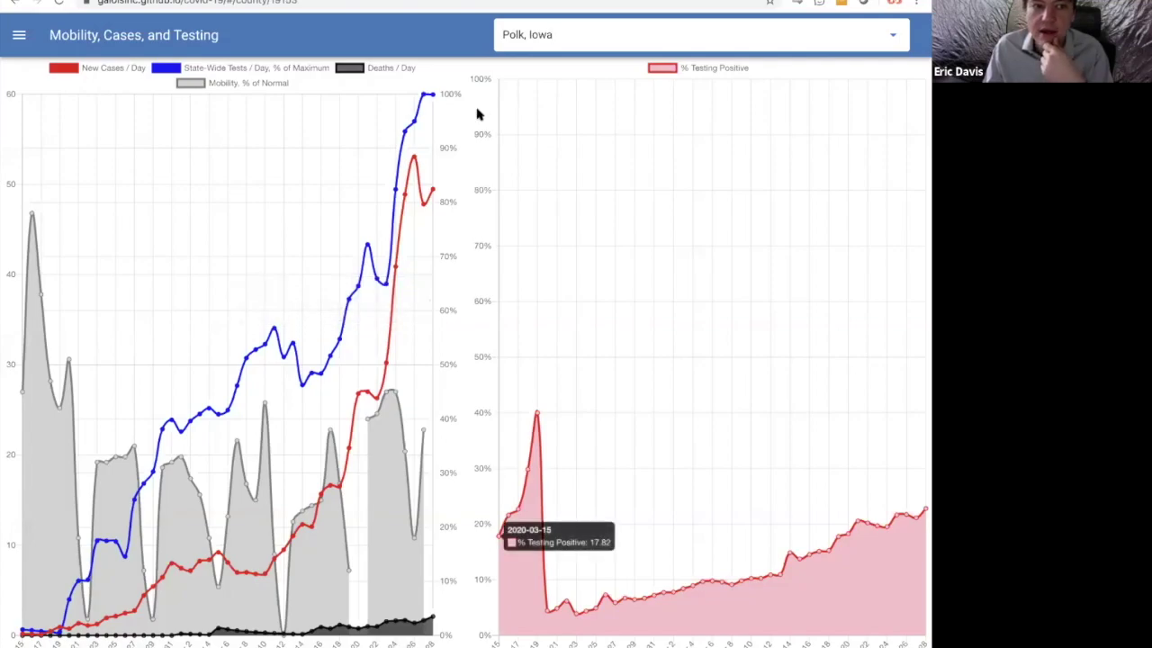
double_click(578, 40)
click(587, 36)
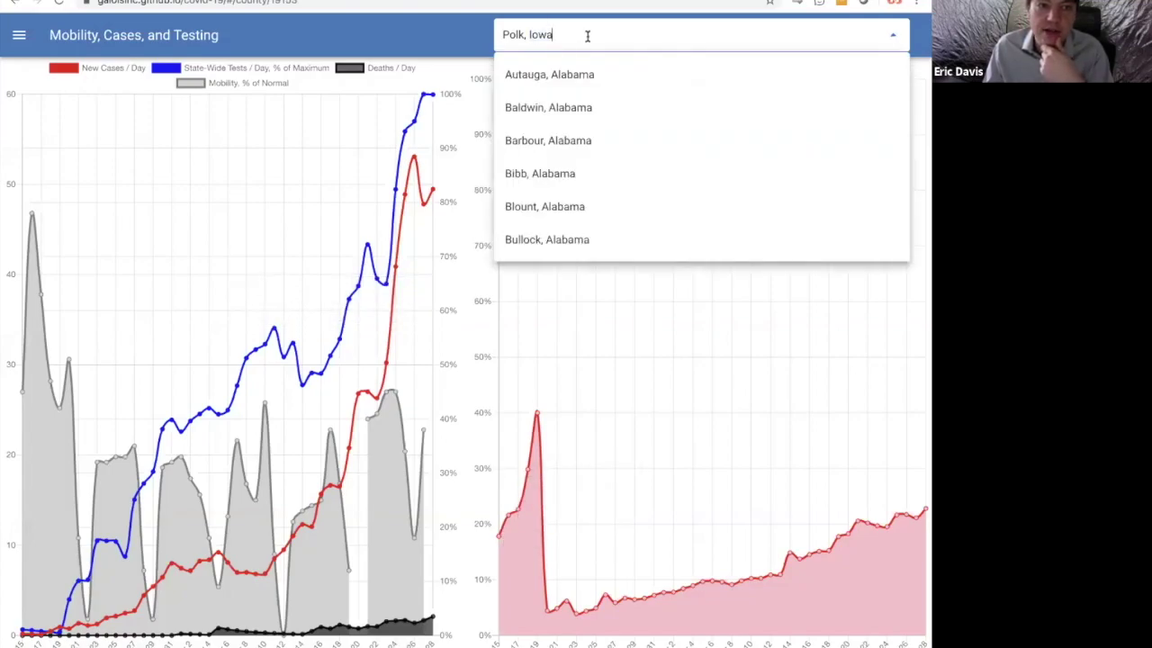